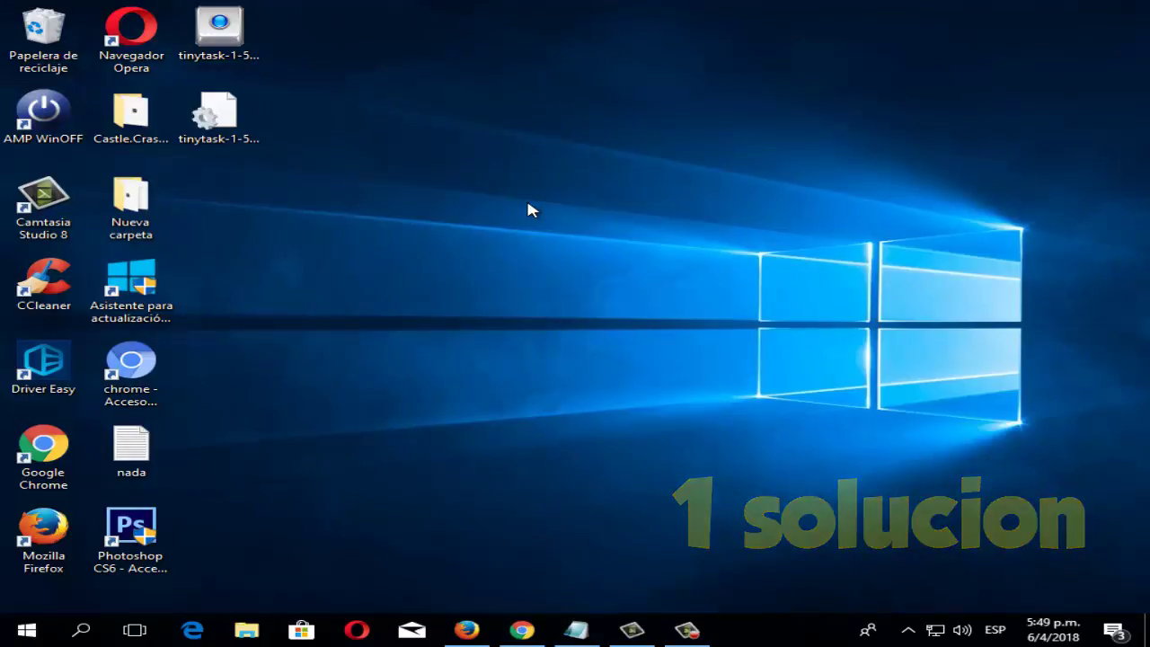
- Open the Región e idioma page under Hora e idioma in Windows Settings
key("super+i")
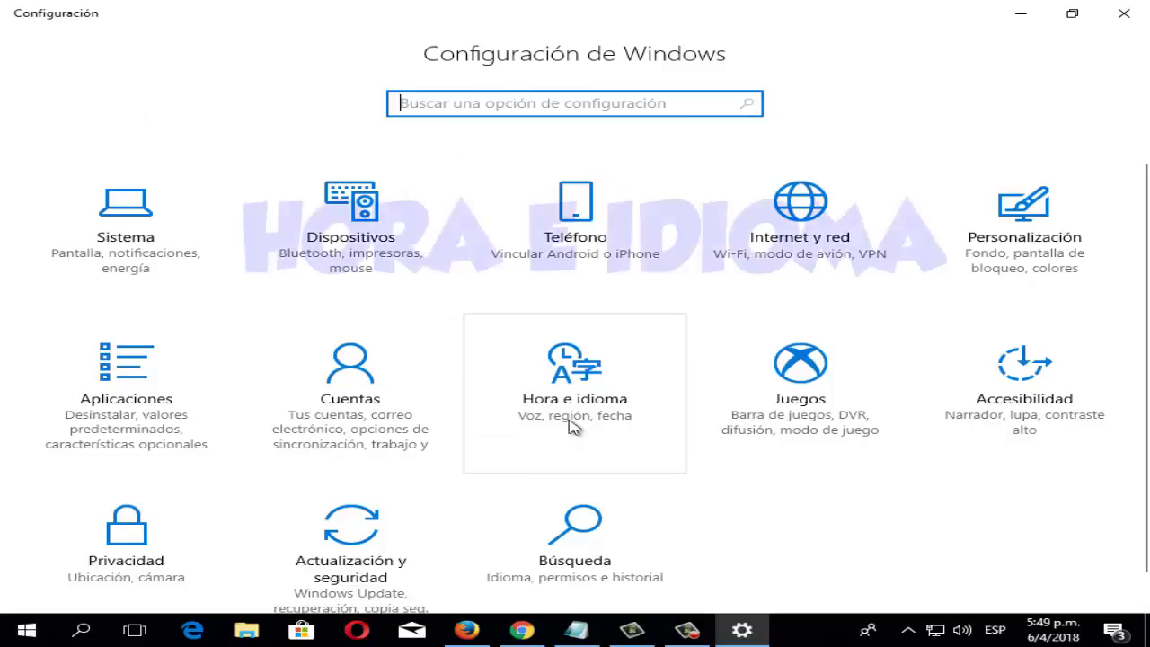
left_click(572, 405)
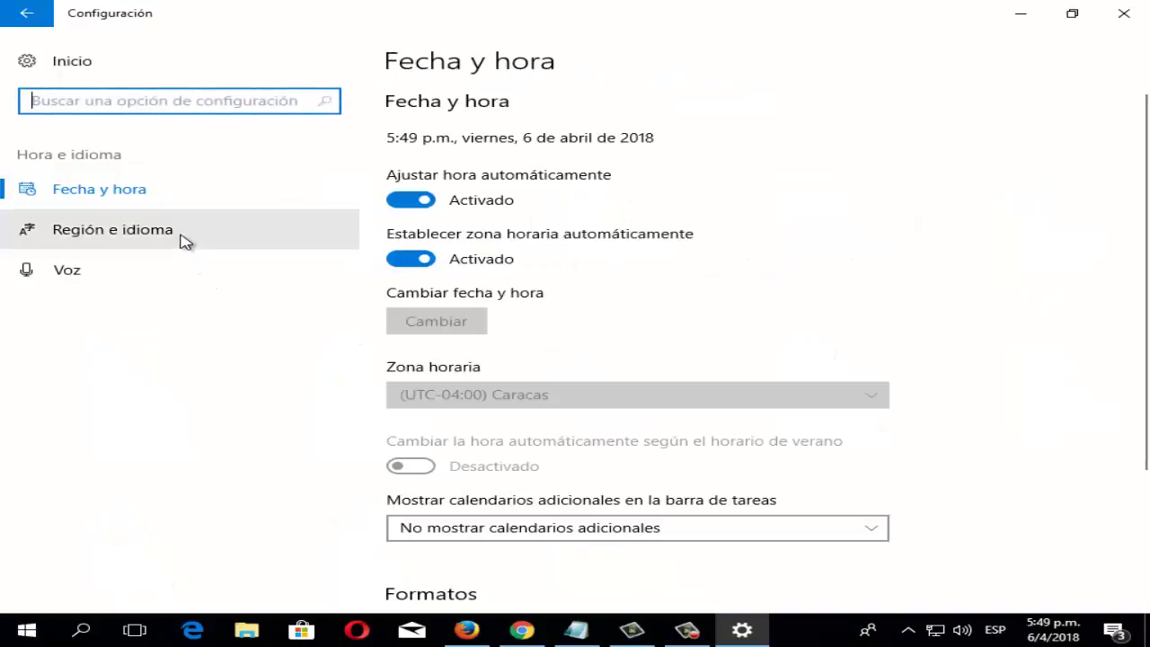
left_click(86, 239)
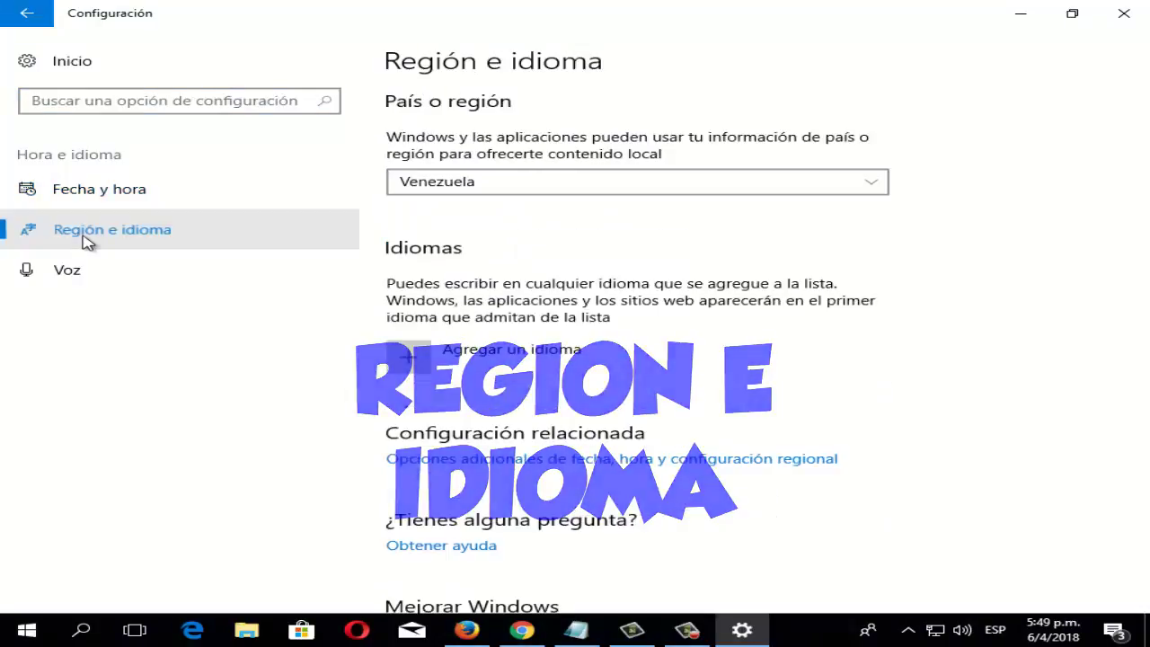
- Review the country or region choices and the list of installed languages, and minimize the Settings window
left_click(470, 189)
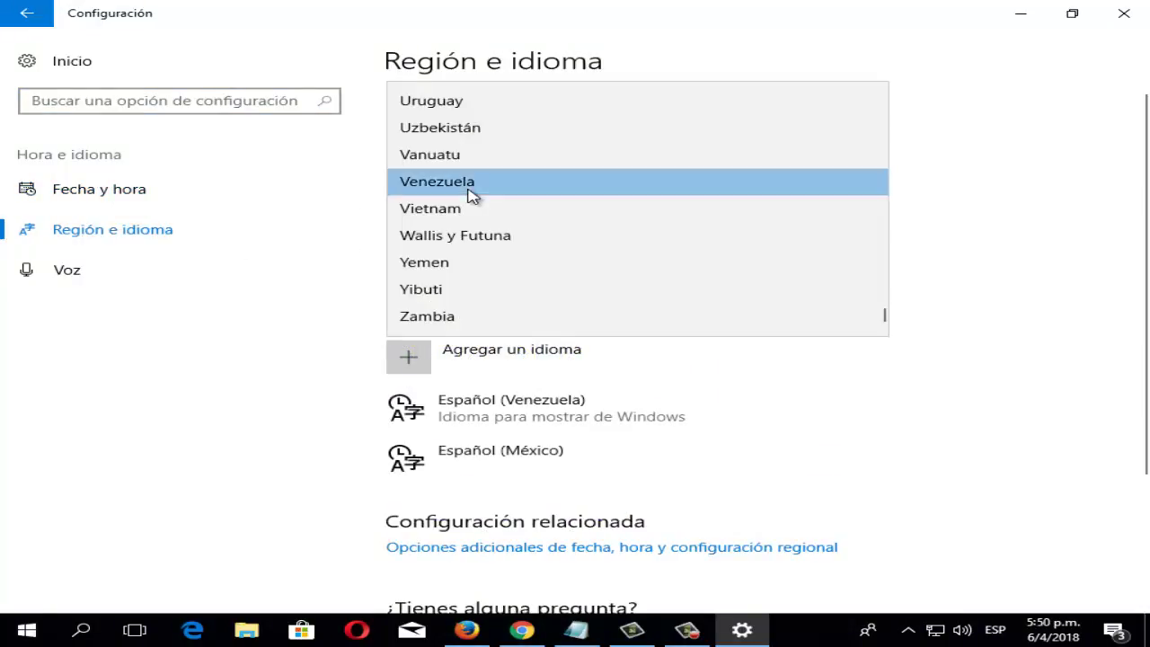
left_click(972, 168)
left_click(536, 183)
left_click(1057, 149)
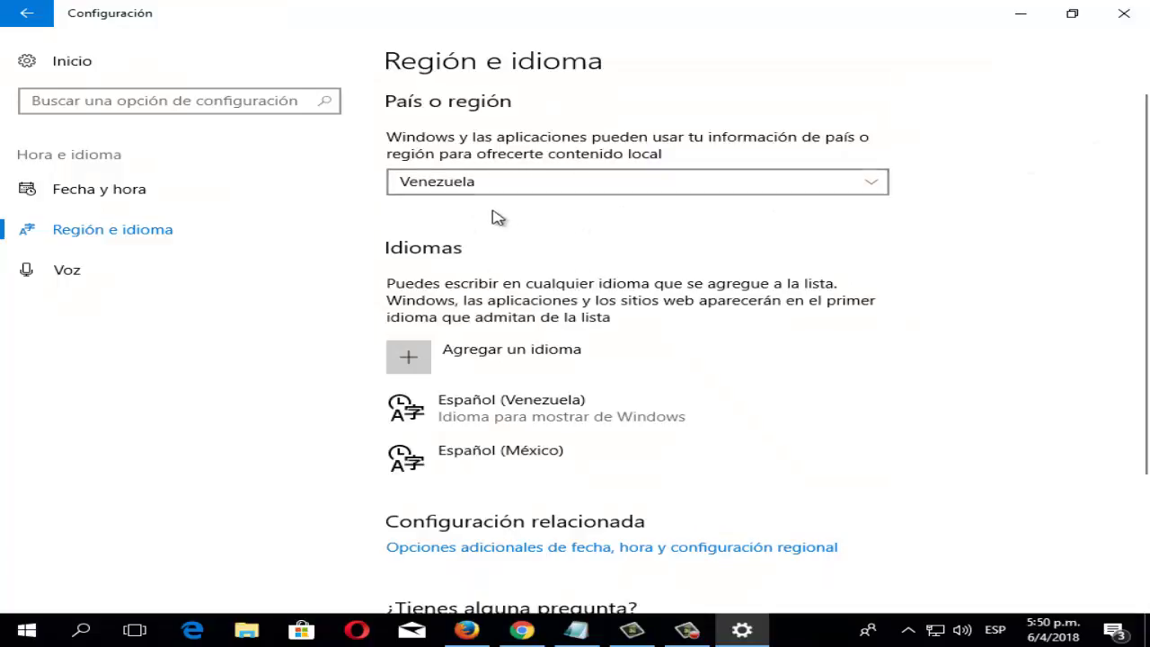
scroll(584, 279, "down", 3)
scroll(674, 360, "up", 3)
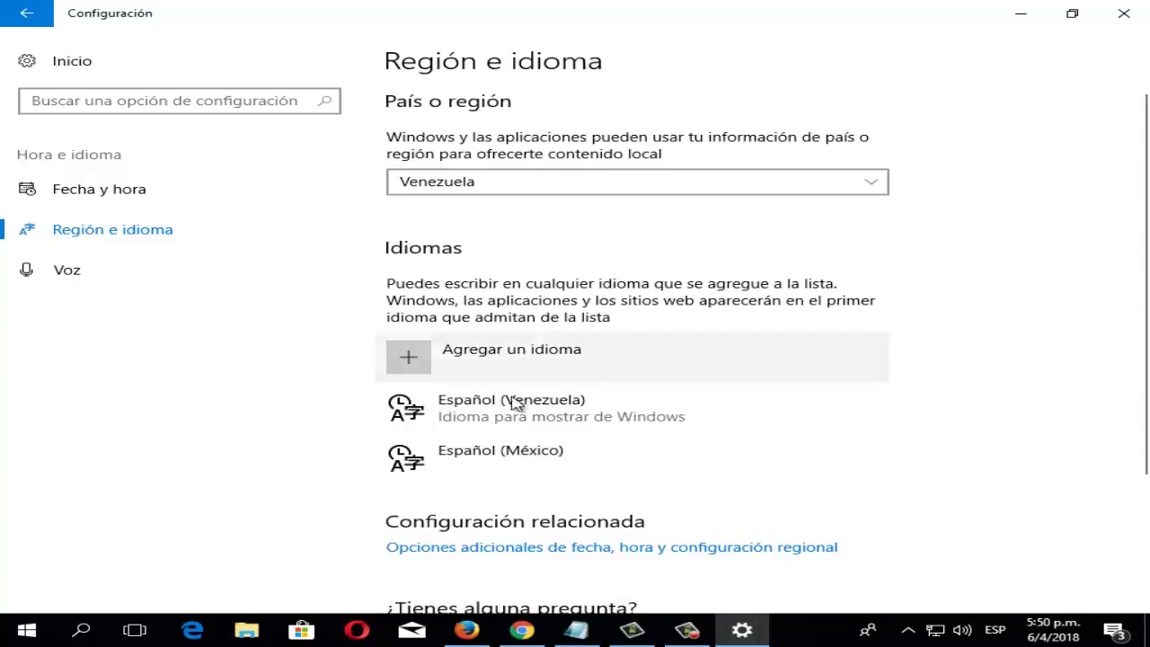
left_click(1025, 16)
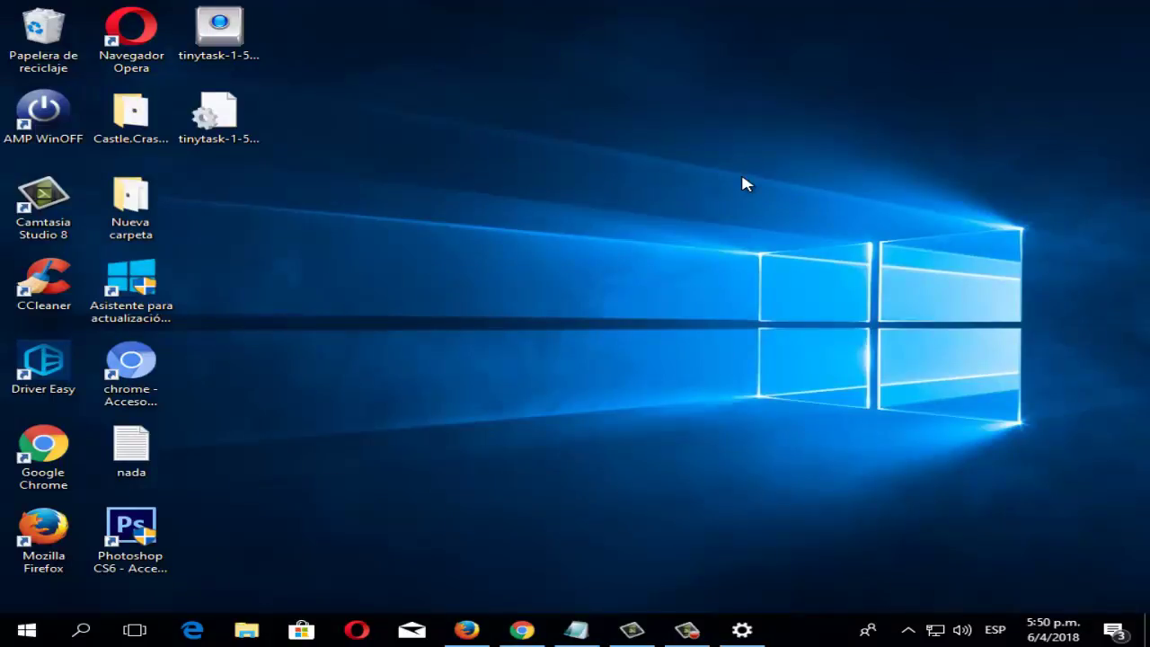
- Refresh the desktop several times in a row
right_click(335, 133)
left_click(437, 189)
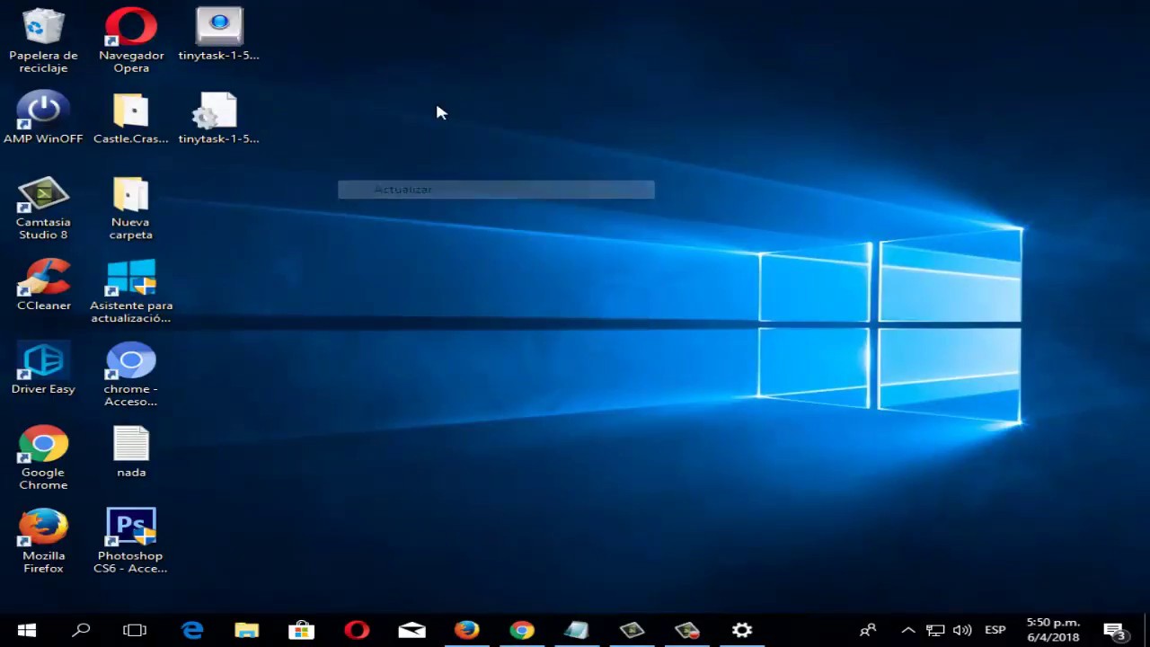
right_click(452, 114)
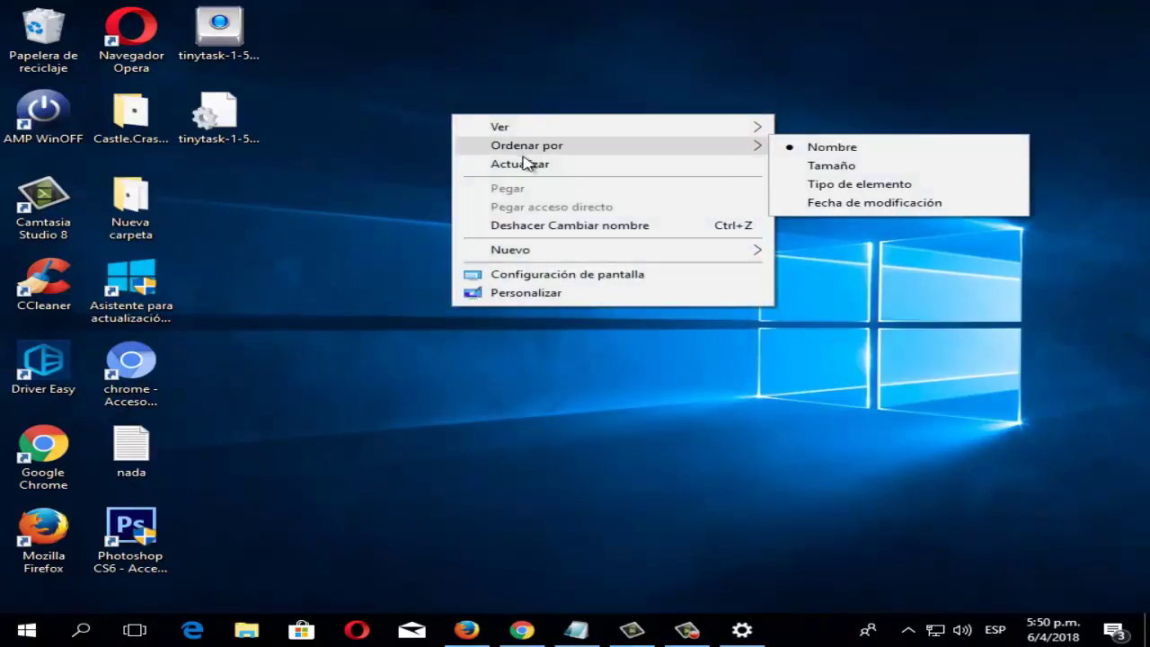
left_click(526, 163)
right_click(417, 104)
left_click(536, 153)
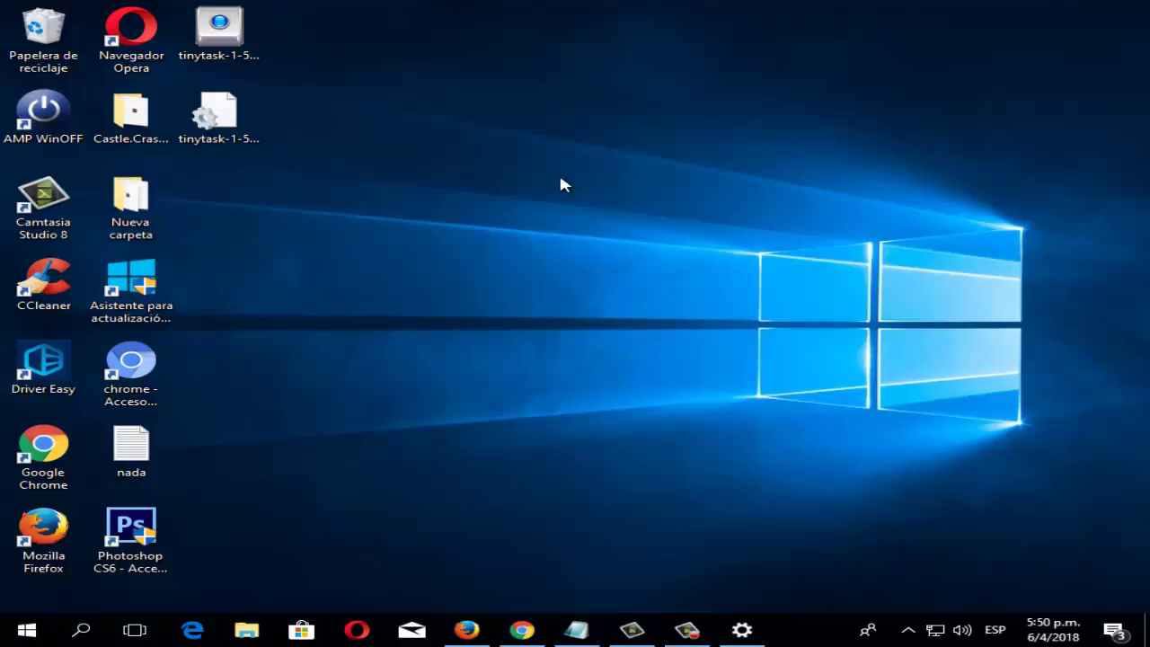
right_click(431, 117)
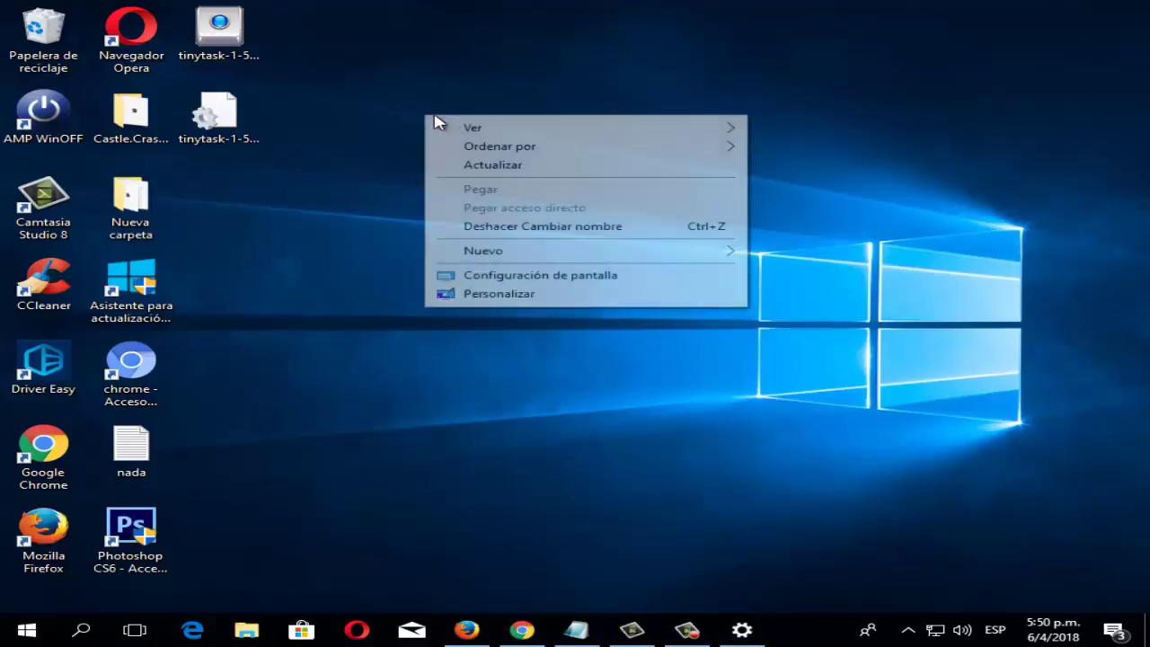
left_click(503, 165)
right_click(416, 130)
left_click(502, 185)
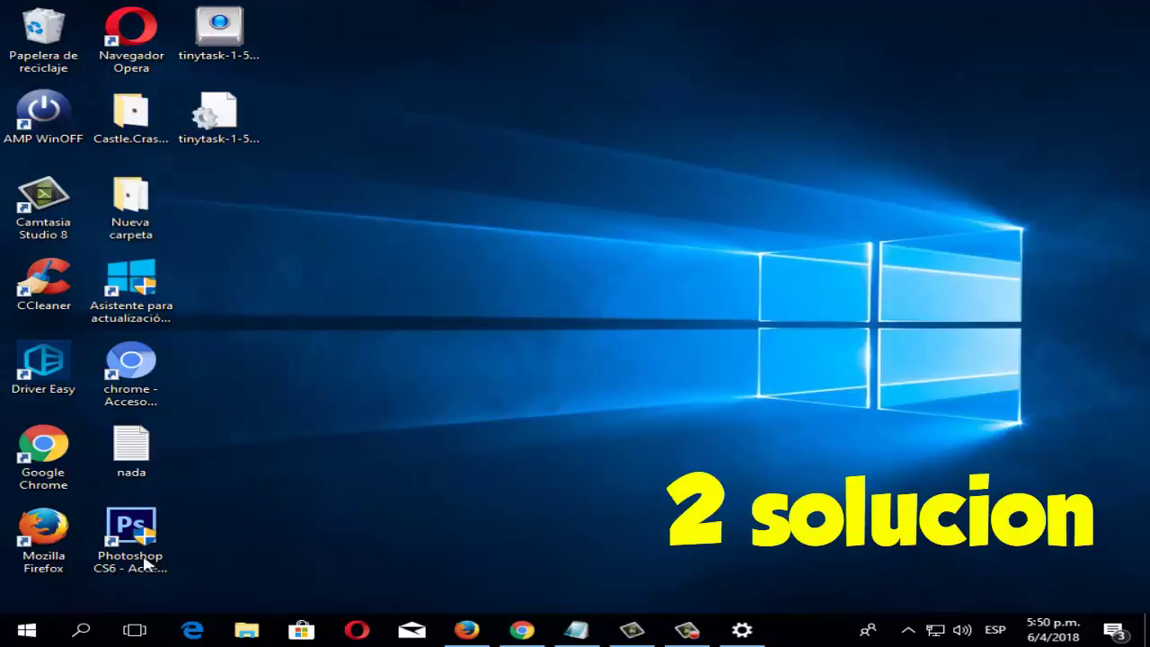
- Search Windows for cmd and run Símbolo del sistema as administrator
left_click(85, 632)
type("c")
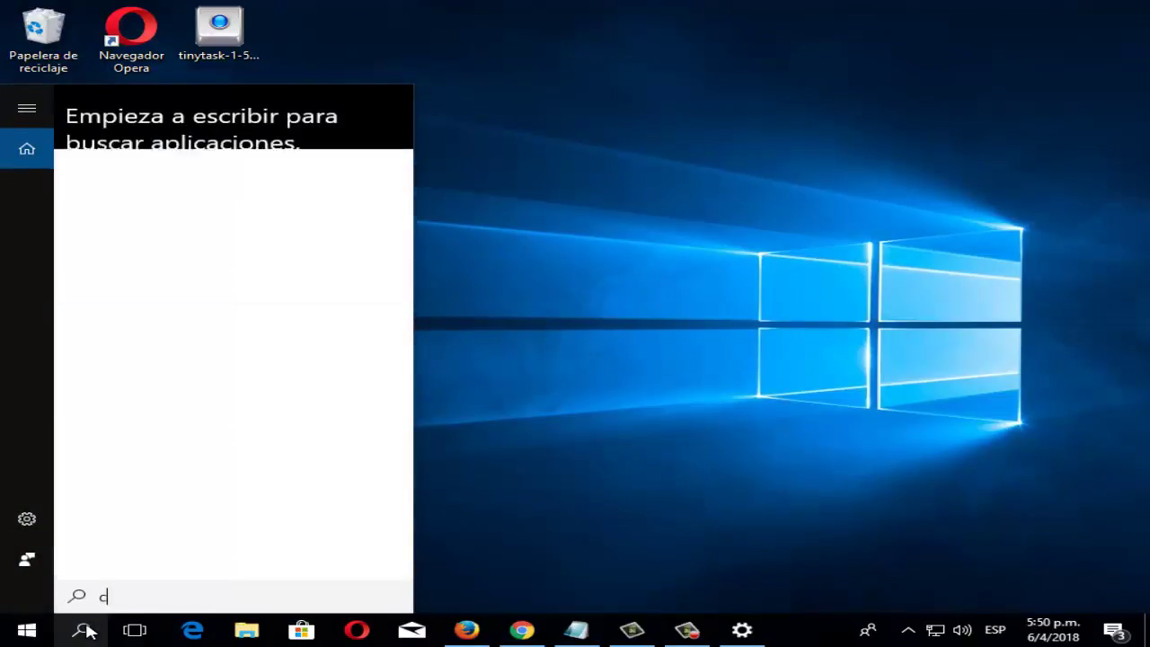
type("md")
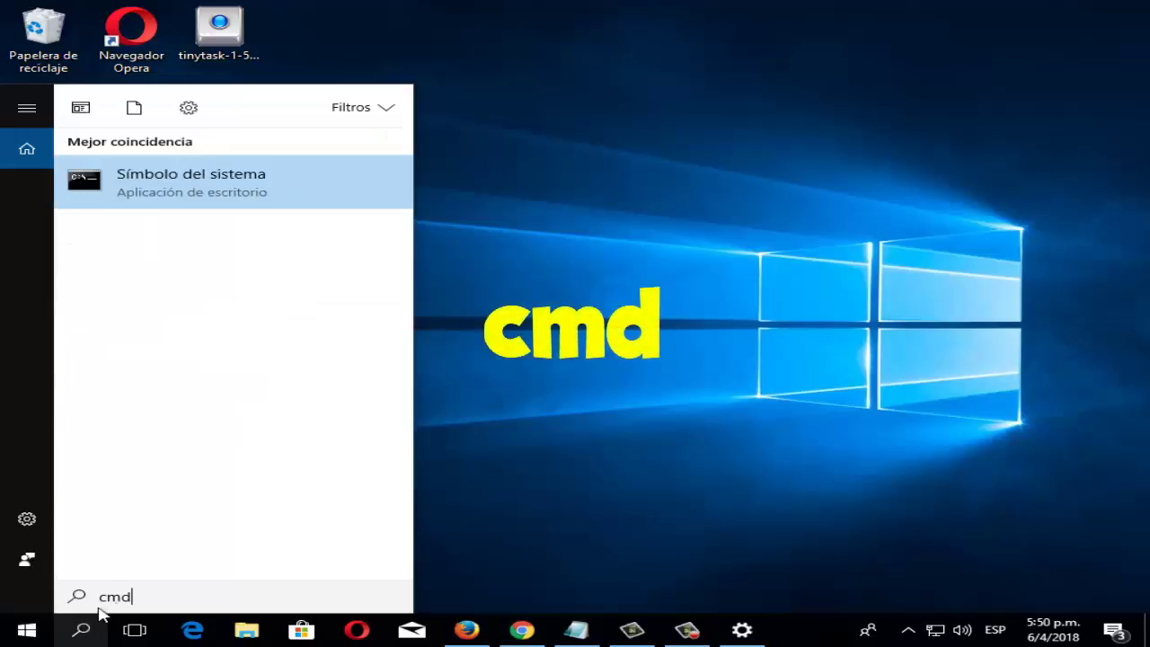
right_click(183, 192)
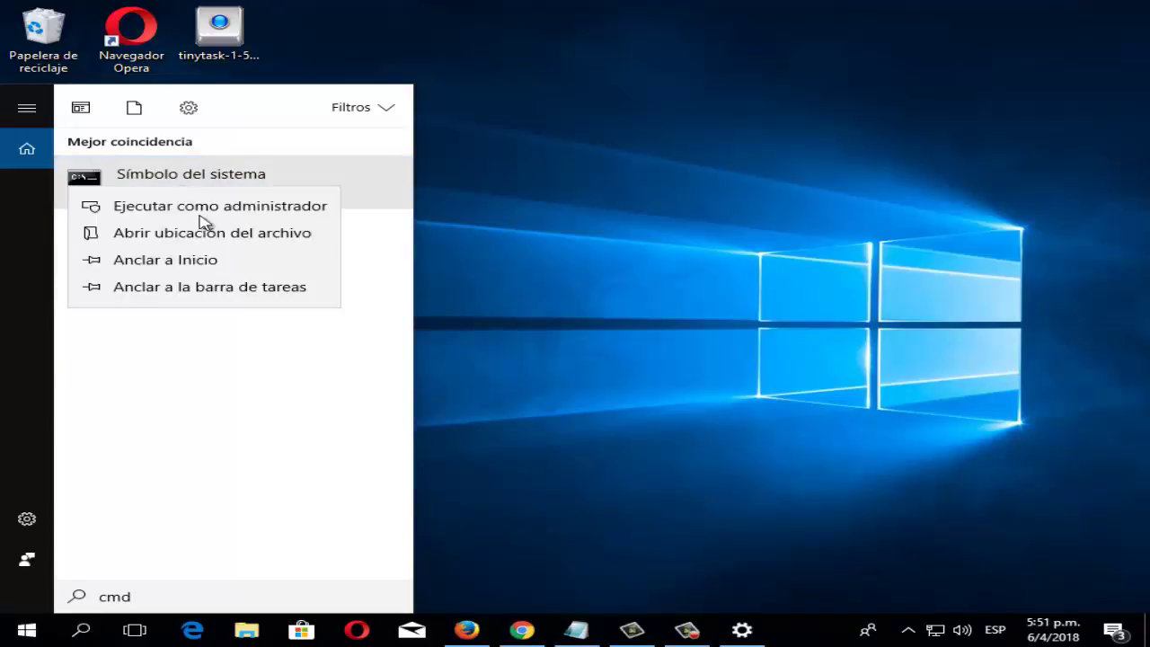
left_click(200, 208)
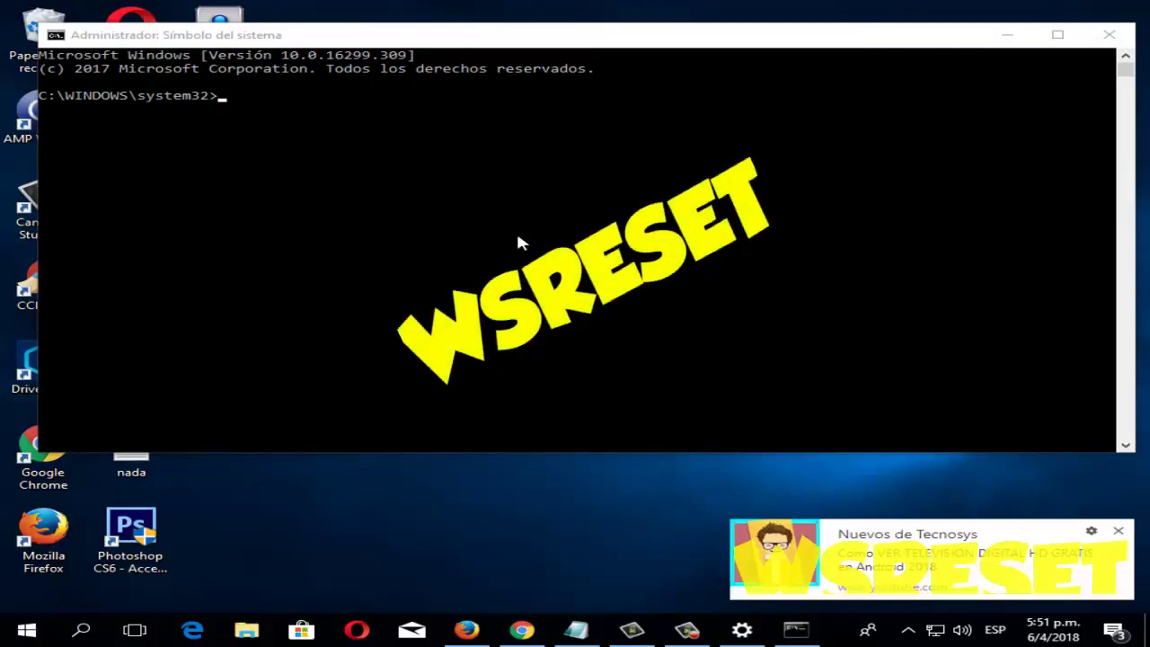
left_click(266, 108)
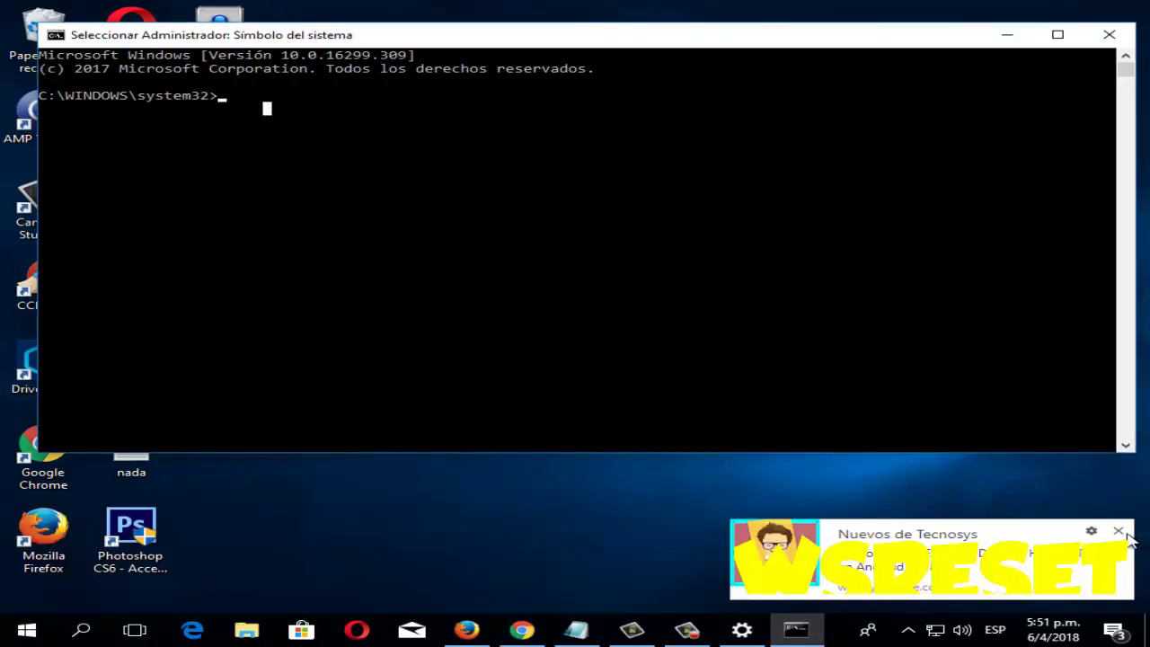
left_click(240, 82)
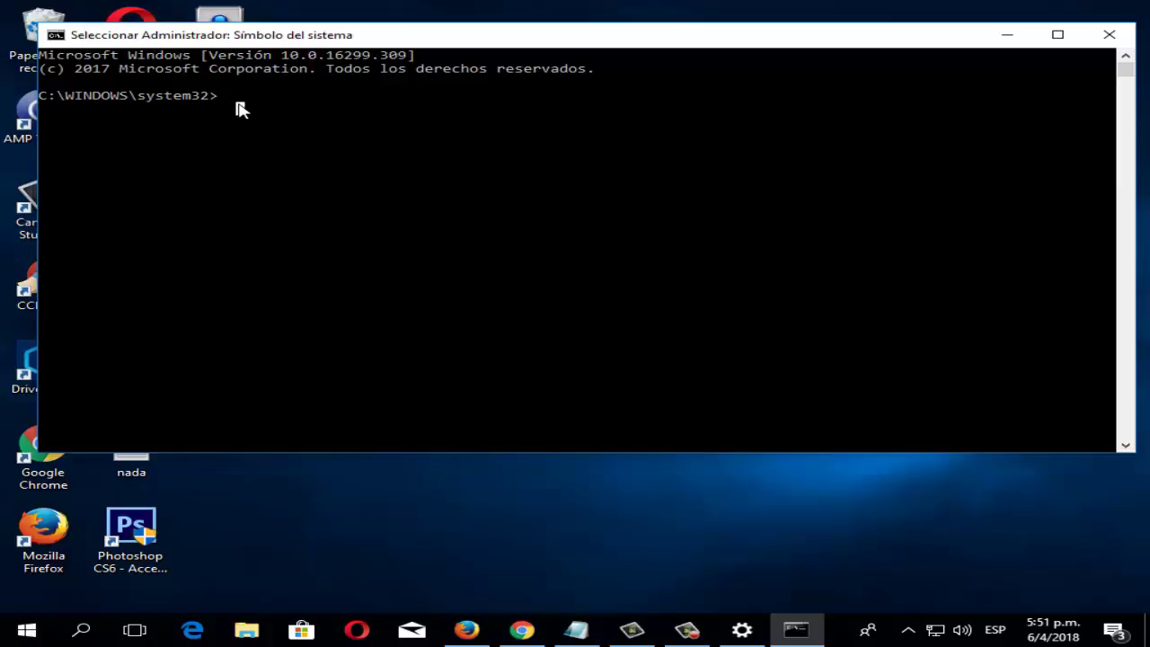
- Search Windows for ACTUALIZACIONES, open Buscar actualizaciones and retry the pending Windows updates
left_click(73, 635)
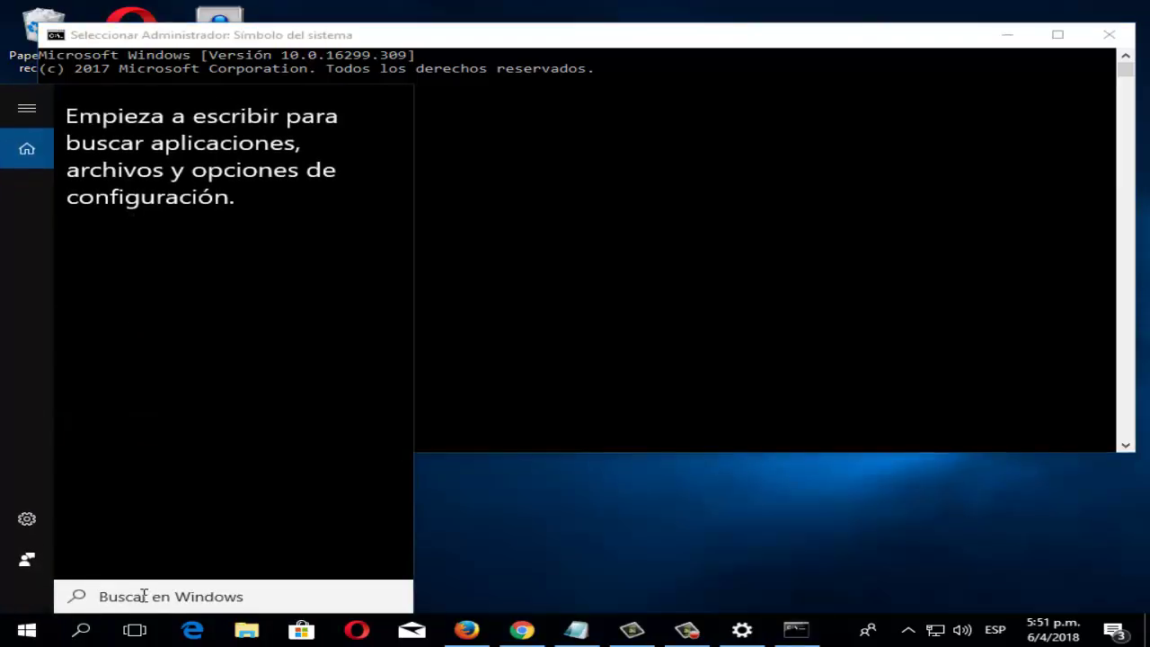
type("AC")
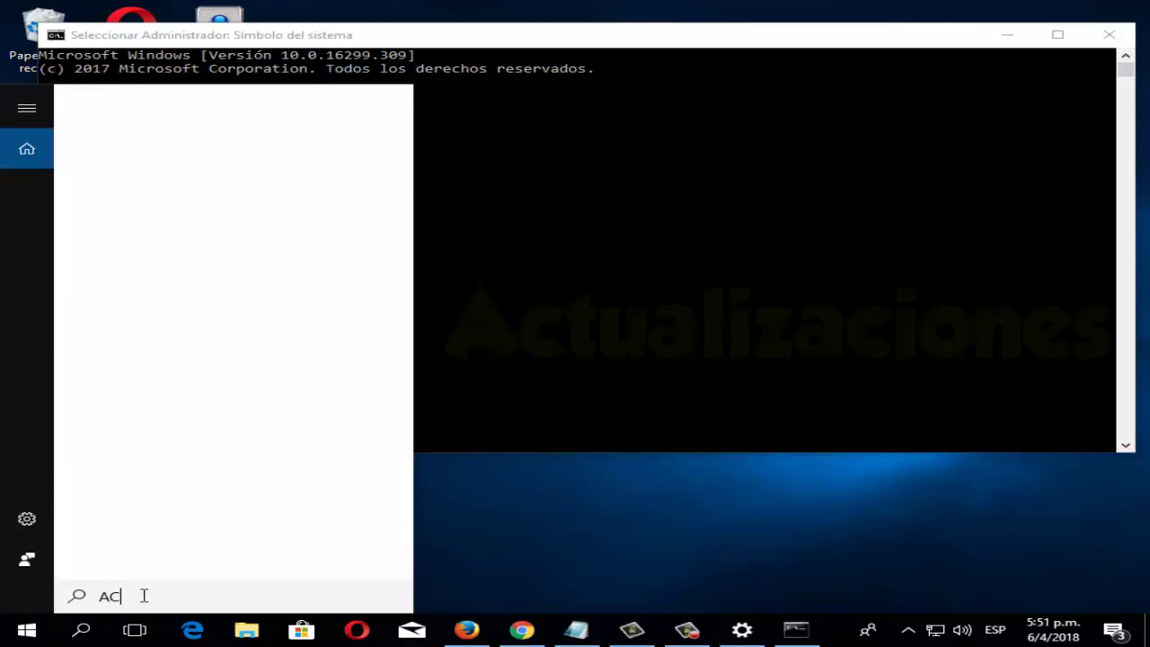
type("TUALIZACION")
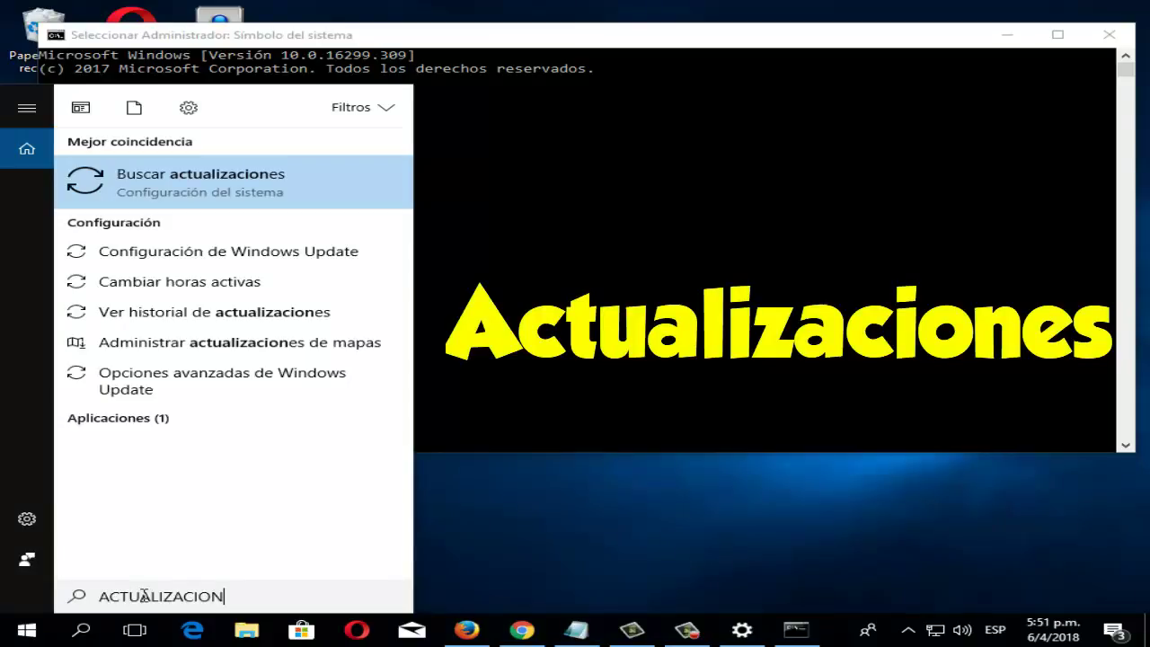
type("ES")
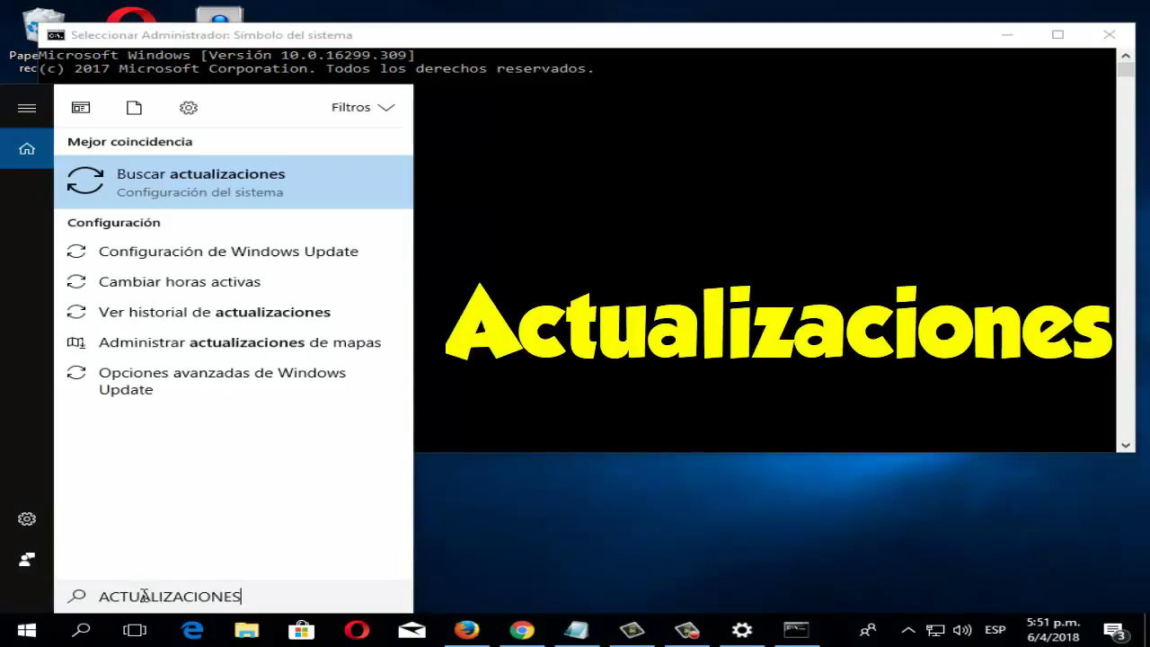
left_click(195, 197)
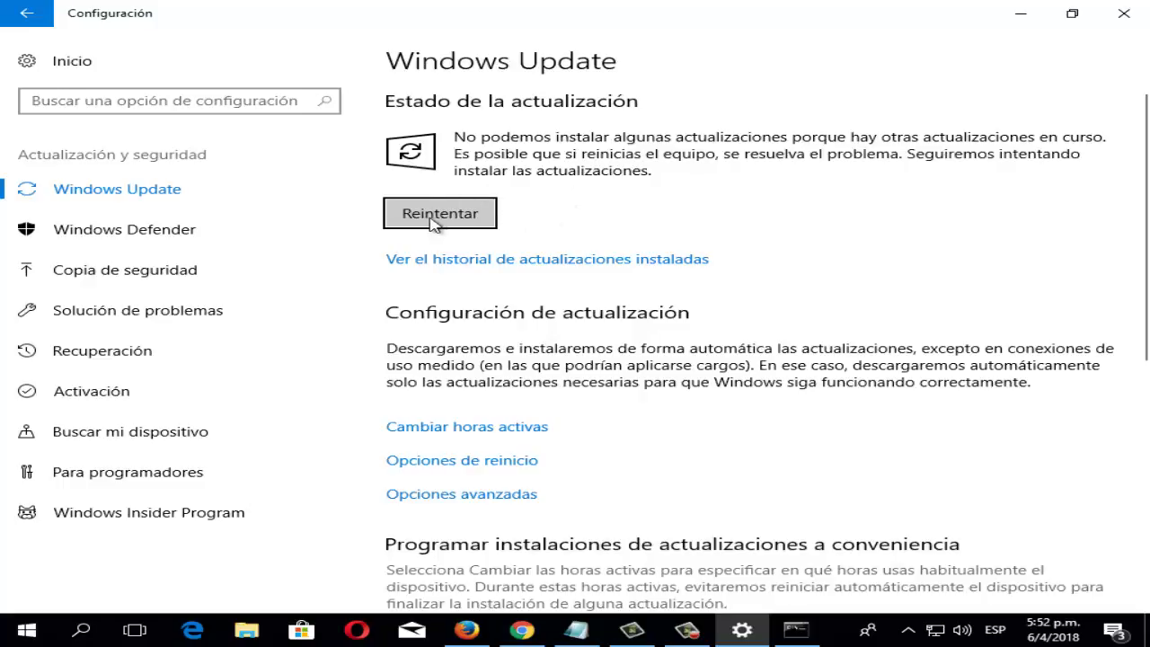
left_click(470, 228)
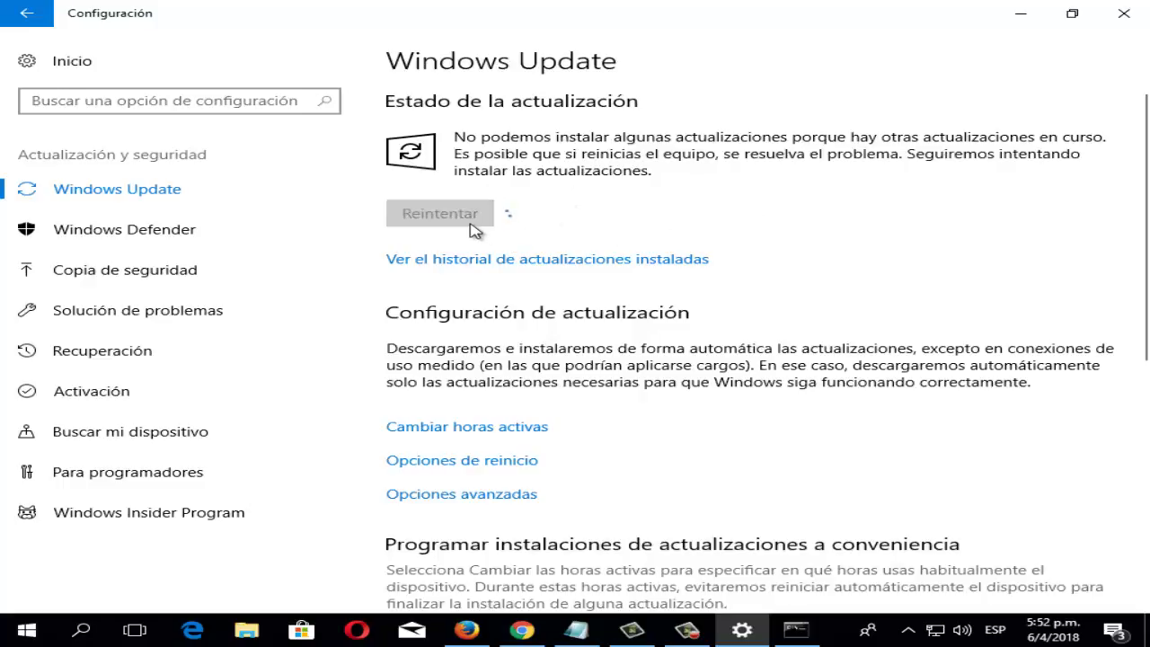